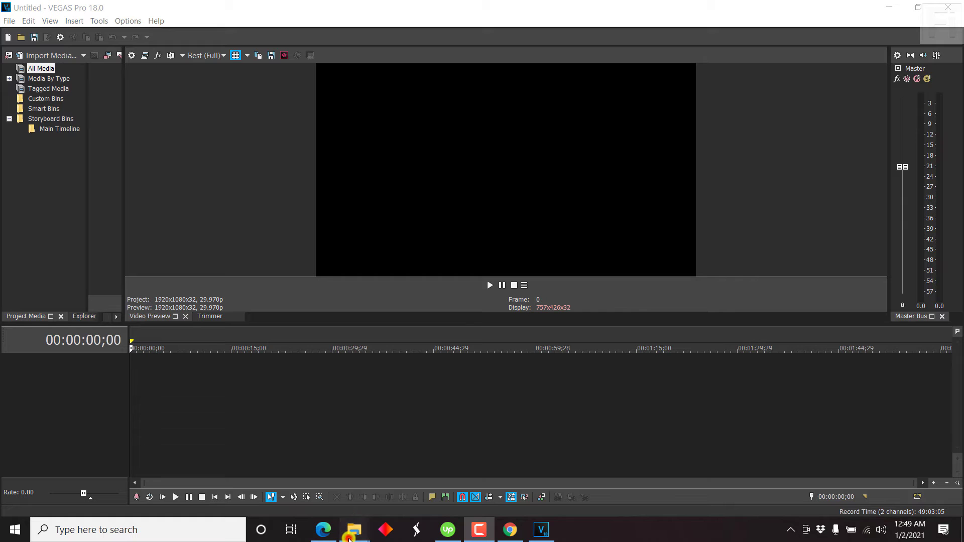
Open the 'Easily Download YouTube Subtitles as Transcripts' SRT file from the tutorial folder in Notepad.
mouse_move(356, 528)
left_click(279, 478)
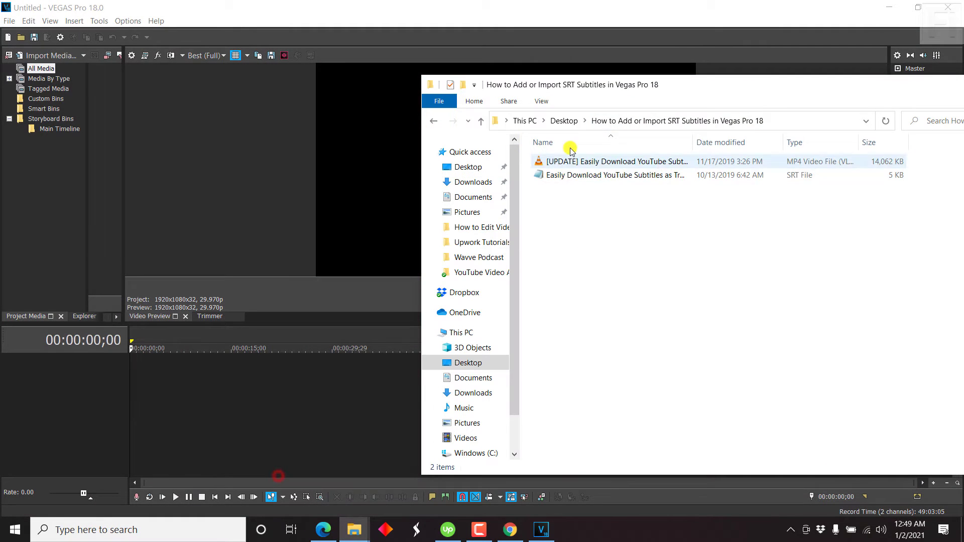
left_click(603, 165)
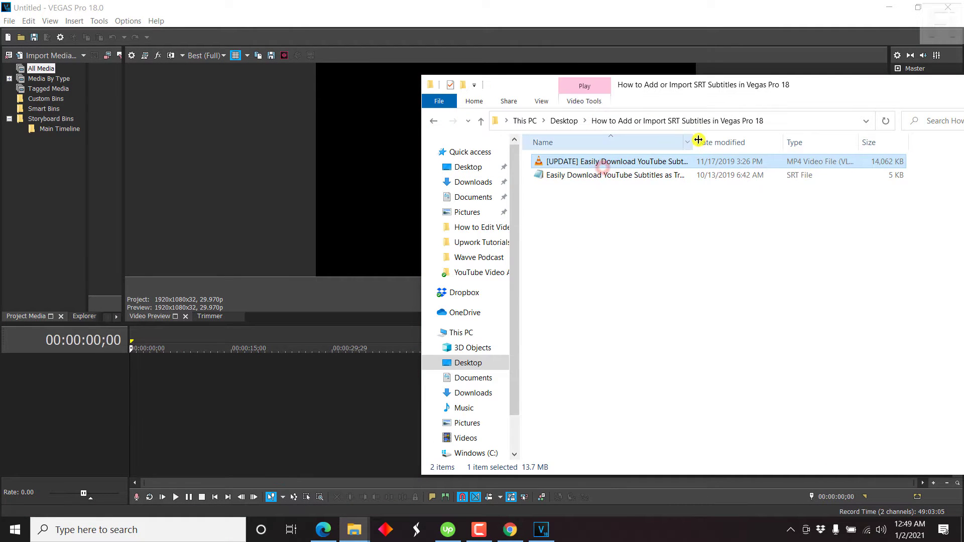
left_click_drag(696, 142, 805, 142)
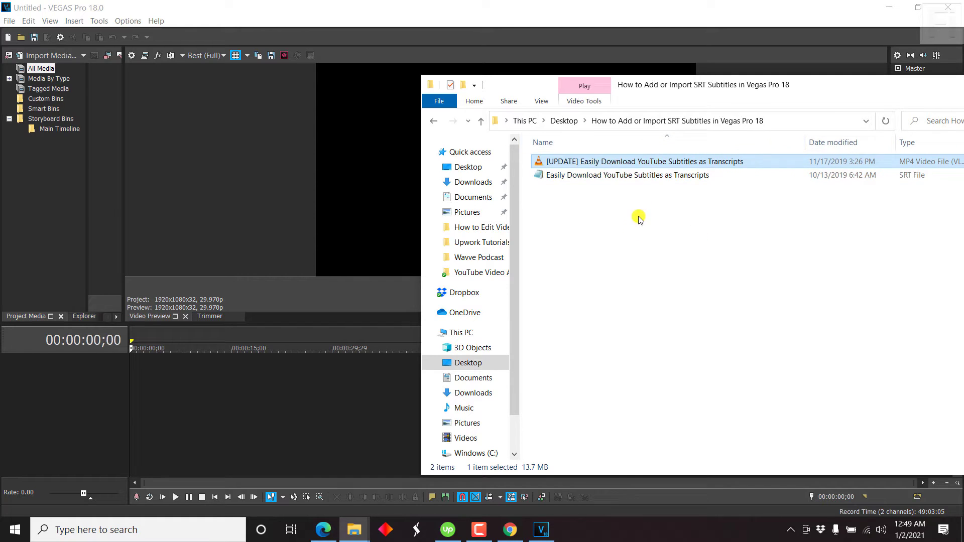
left_click(618, 183)
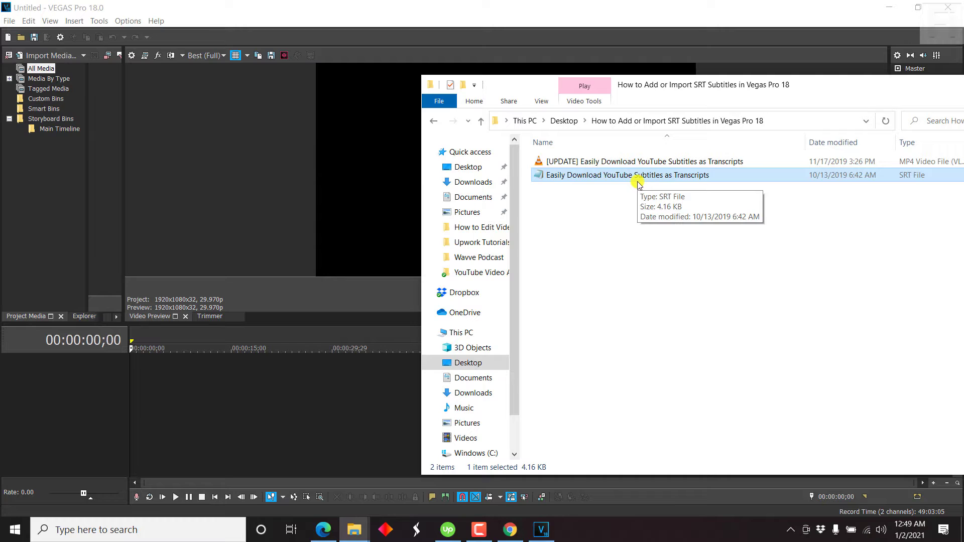
double_click(612, 176)
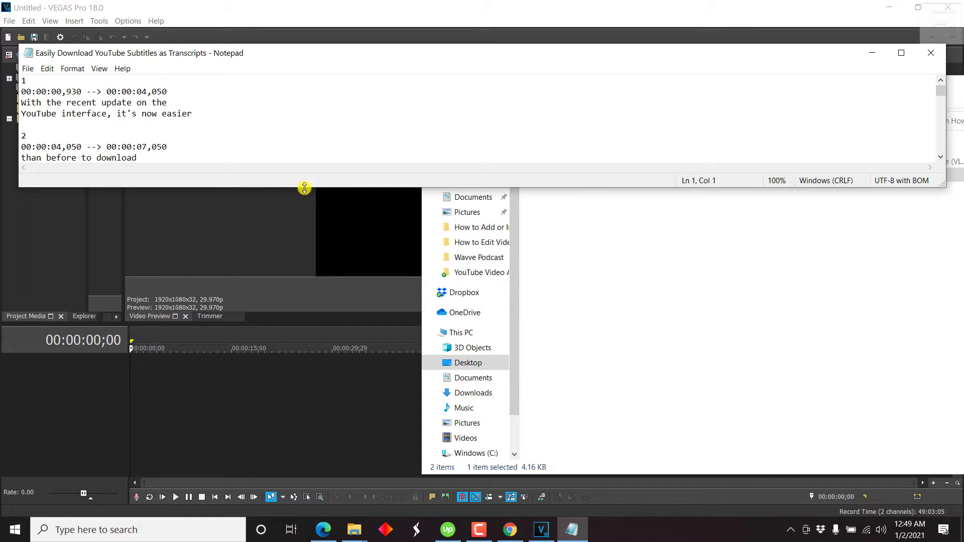
Stretch the Notepad window taller to reveal more subtitle cues and timecodes.
left_click_drag(305, 188, 302, 405)
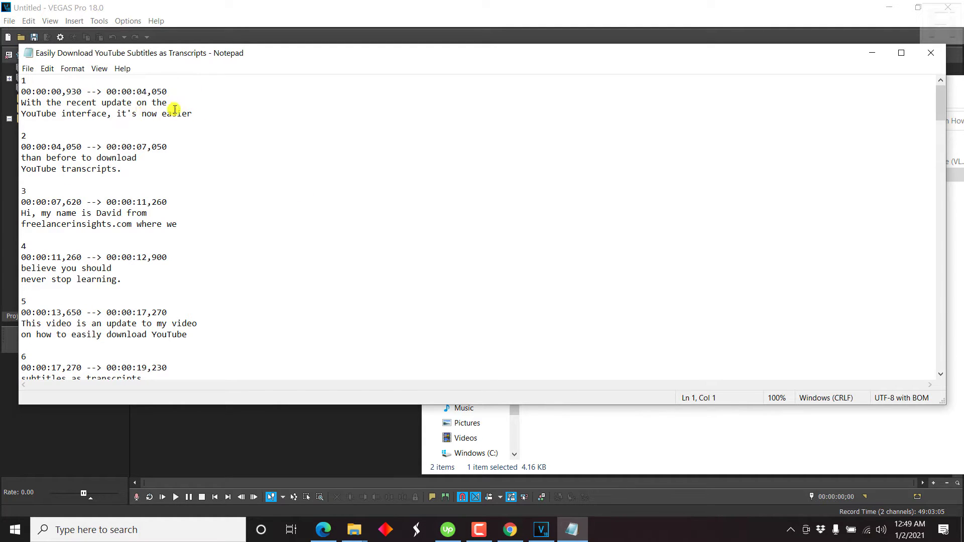
left_click(23, 126)
Drop the tutorial MP4 onto the timeline, match project settings, and enlarge the audio track.
left_click(756, 14)
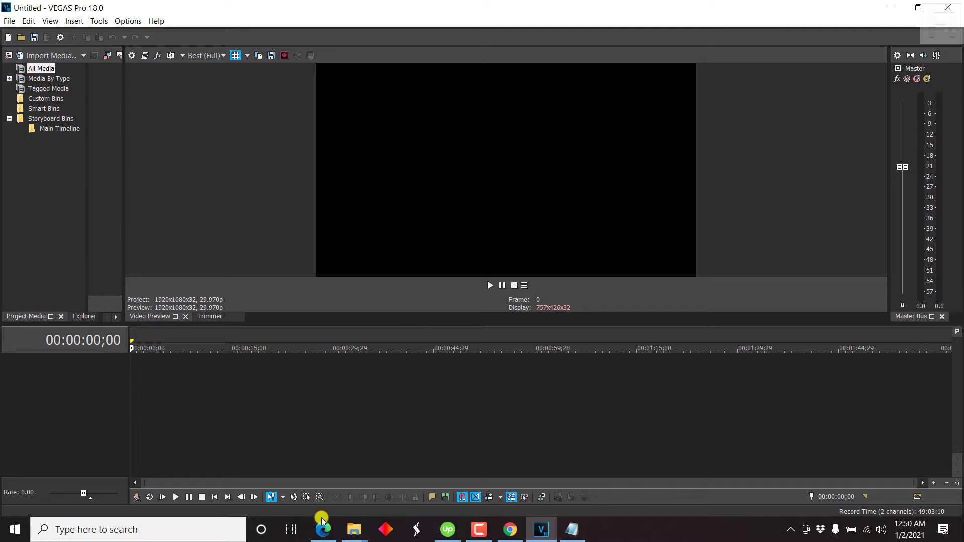
mouse_move(354, 537)
left_click(290, 485)
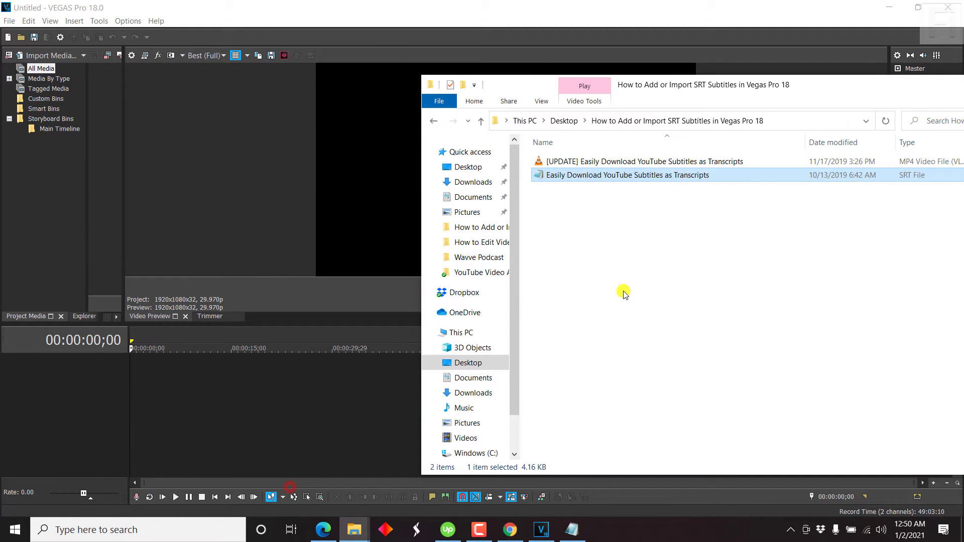
left_click_drag(593, 162, 114, 407)
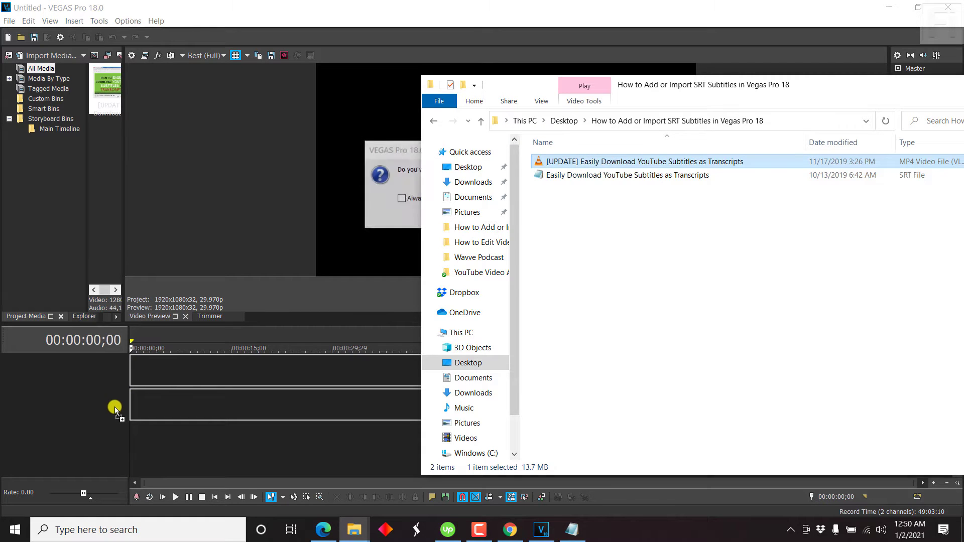
left_click(309, 4)
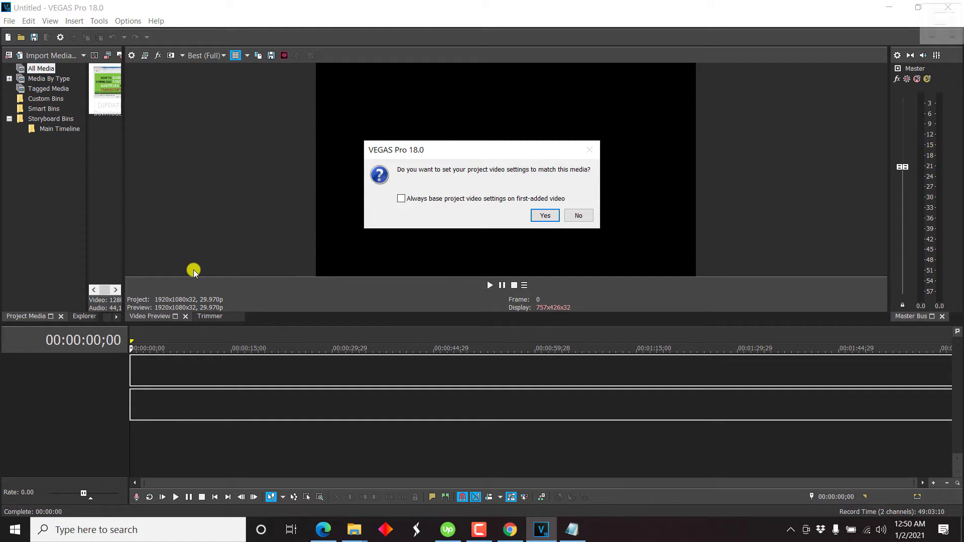
left_click(548, 216)
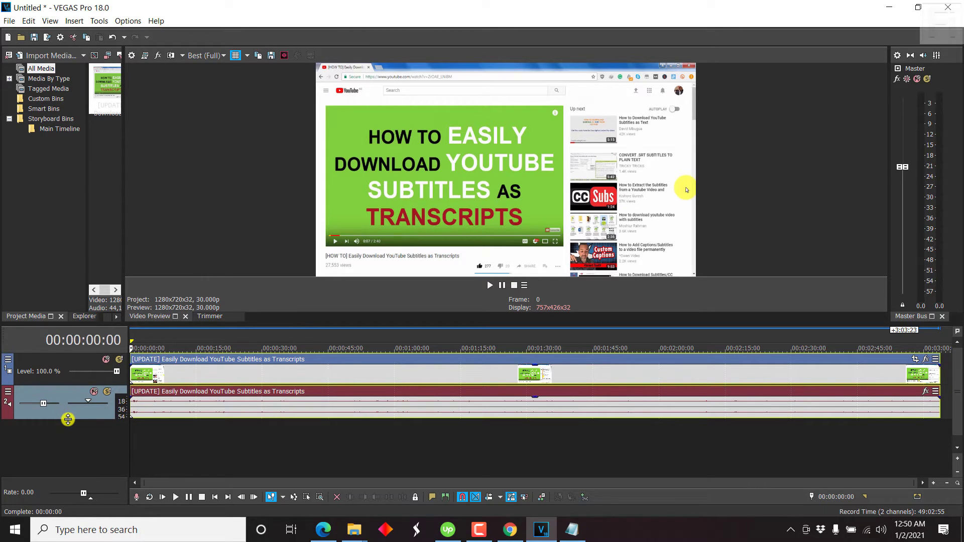
left_click_drag(68, 419, 68, 456)
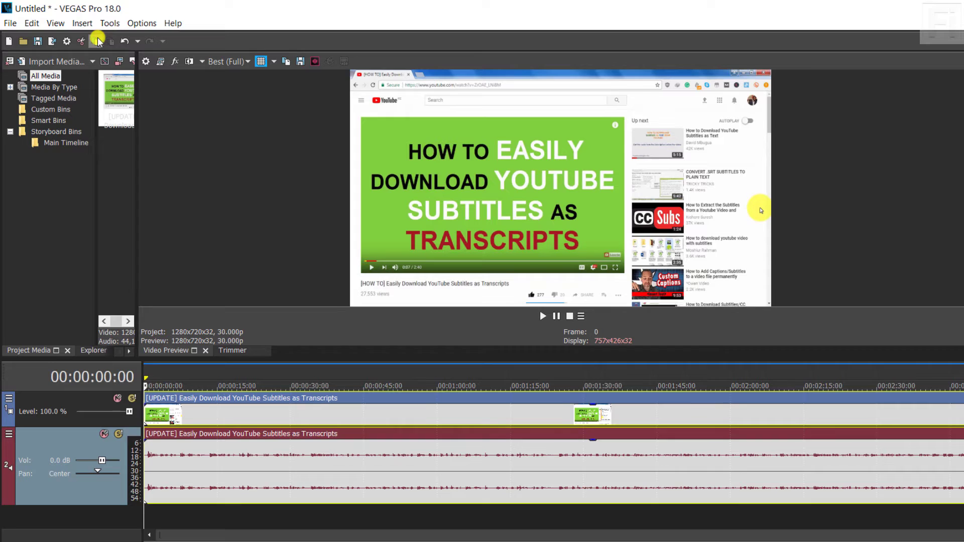
Choose the SRT from the Desktop tutorial folder via Insert Subtitles from File, filtering SubRip (*.srt).
left_click(82, 23)
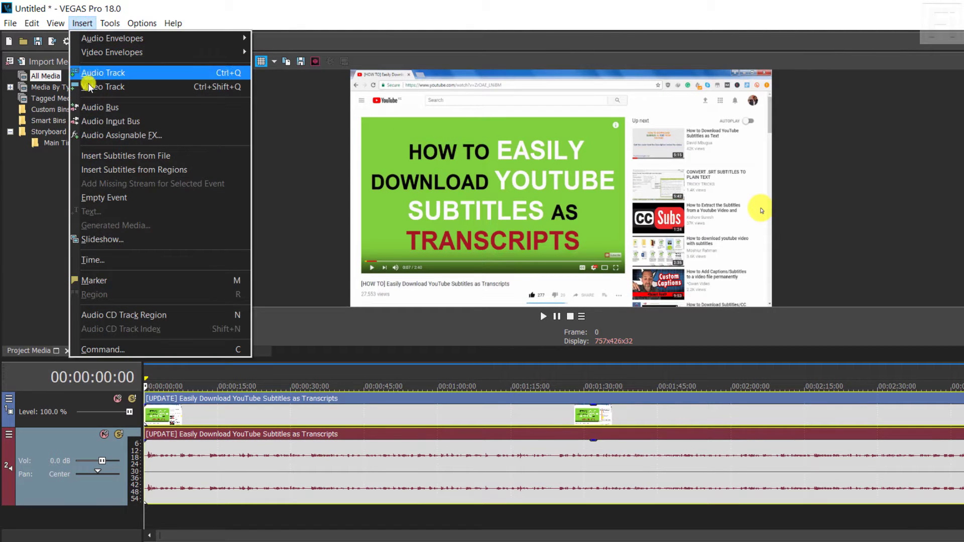
left_click(113, 157)
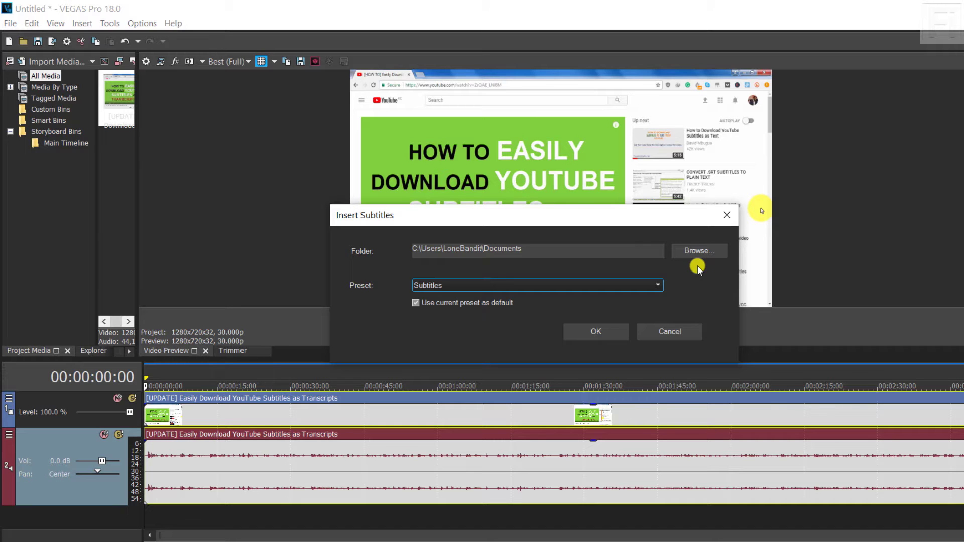
left_click(708, 252)
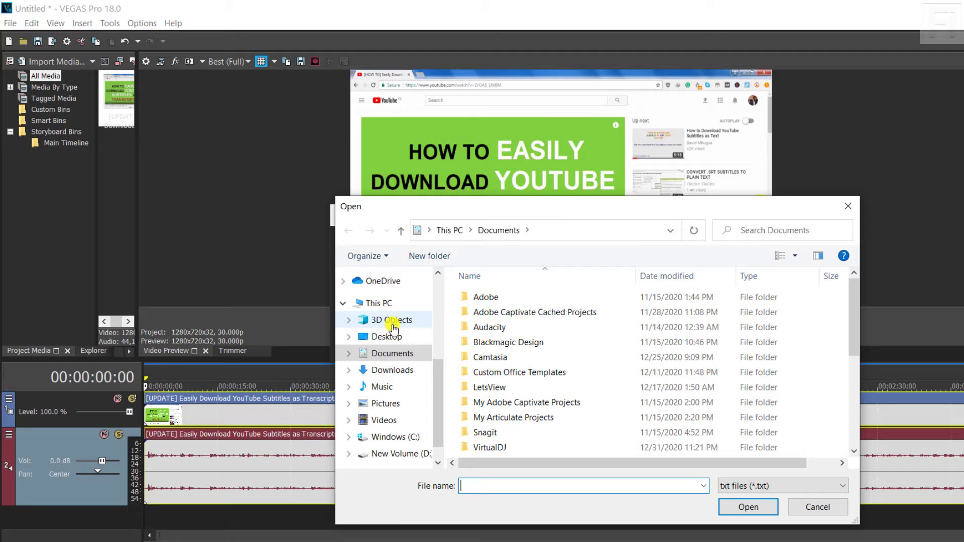
left_click(386, 337)
double_click(540, 438)
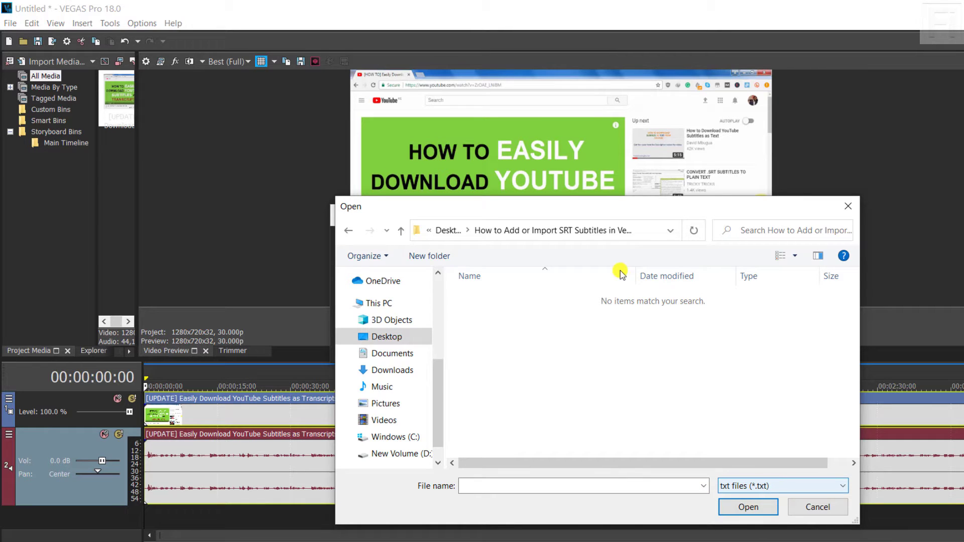
left_click_drag(558, 206, 526, 101)
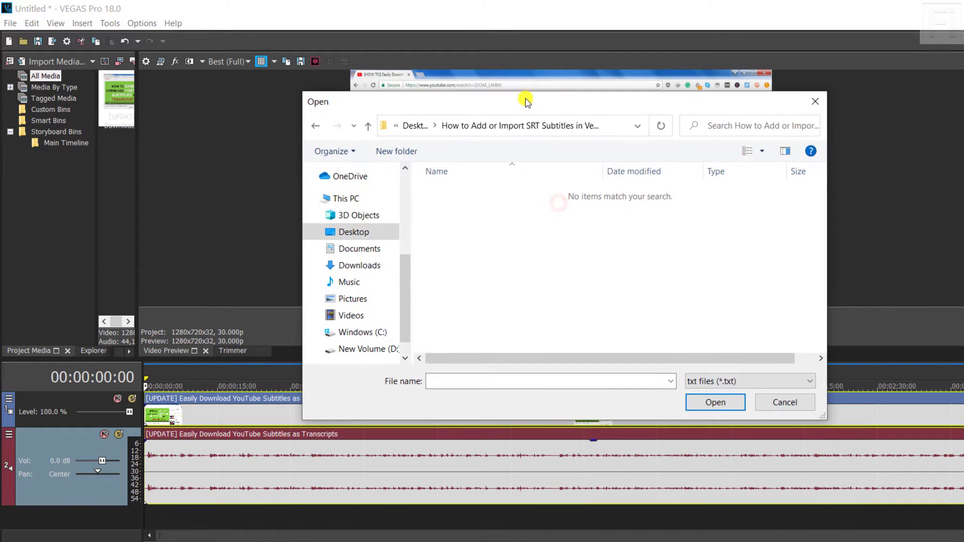
left_click(808, 383)
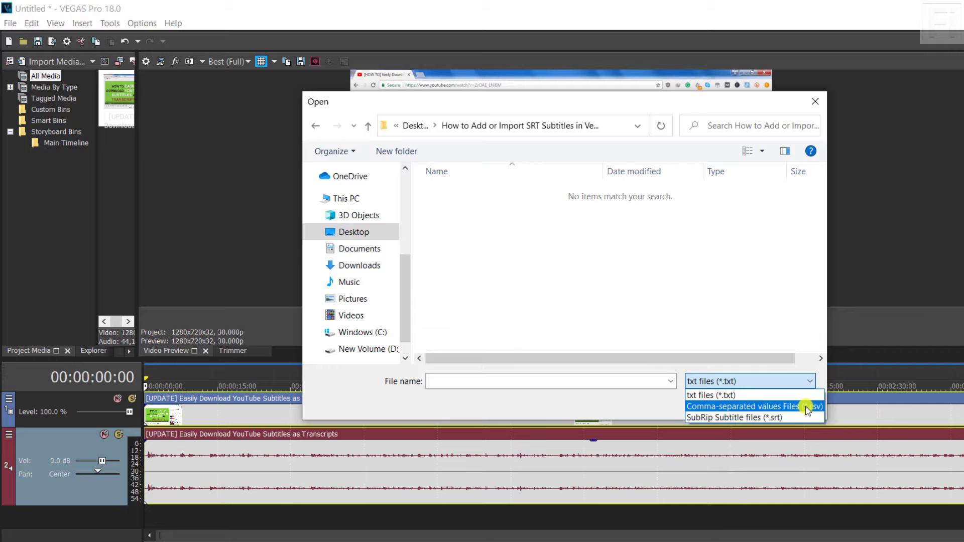
left_click(732, 419)
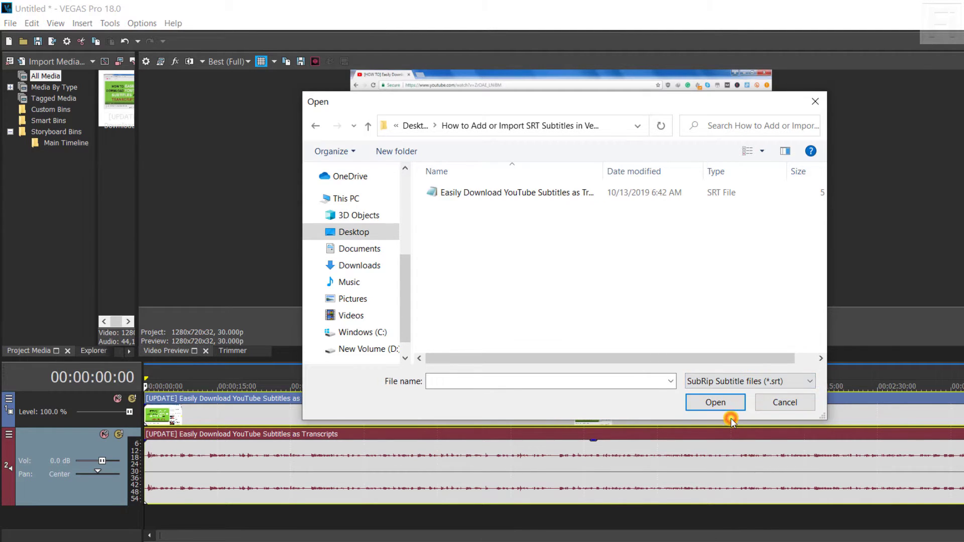
left_click(525, 194)
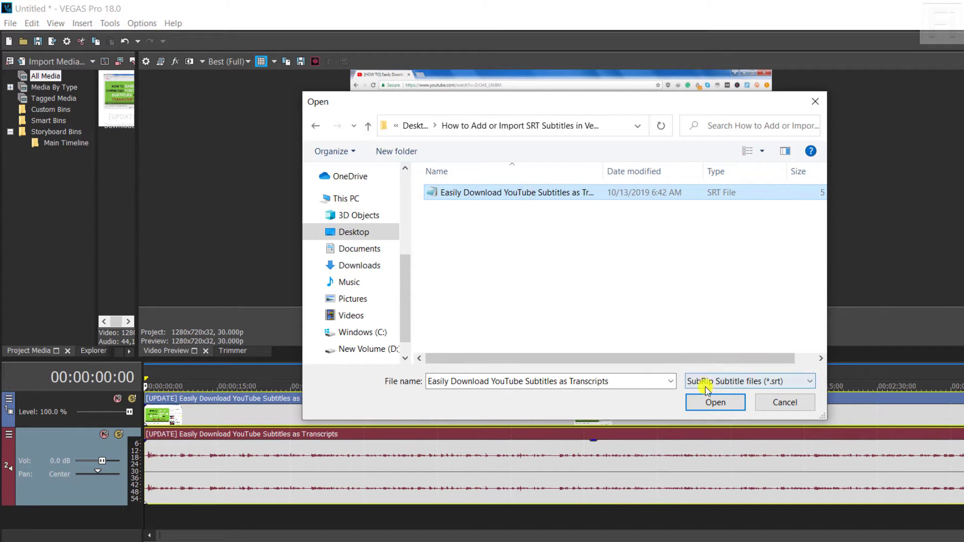
left_click(716, 404)
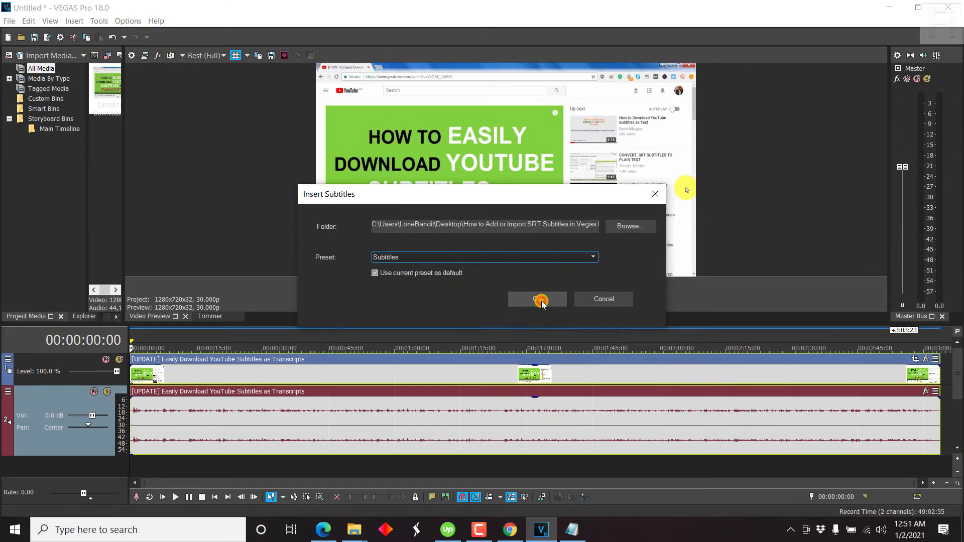
Confirm the subtitle import, then widen Project Media to browse the generated title items.
left_click(597, 332)
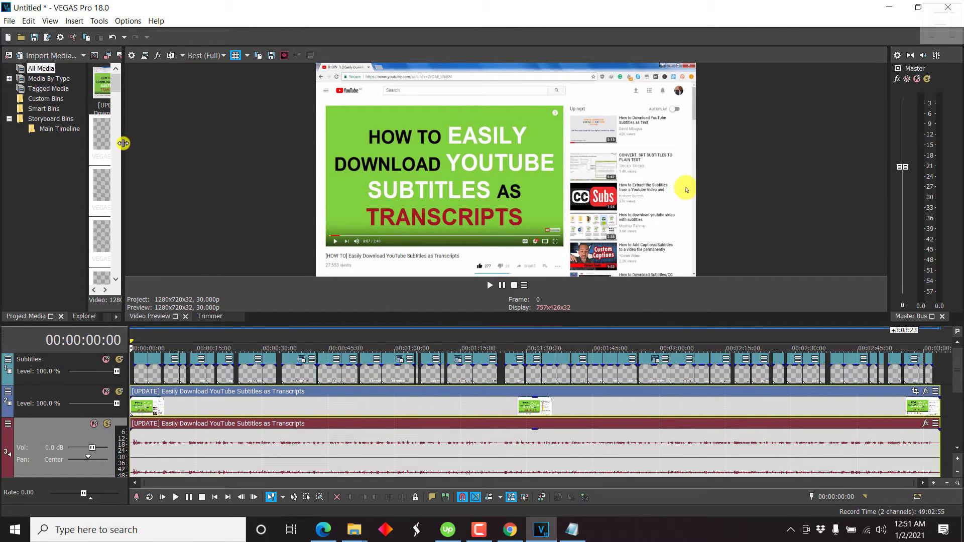
left_click_drag(123, 144, 451, 142)
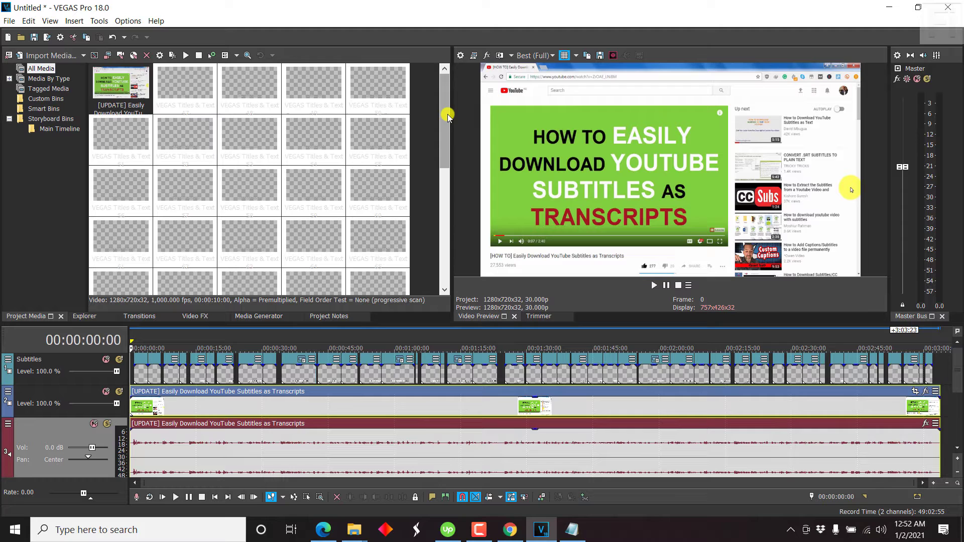
left_click_drag(447, 114, 435, 255)
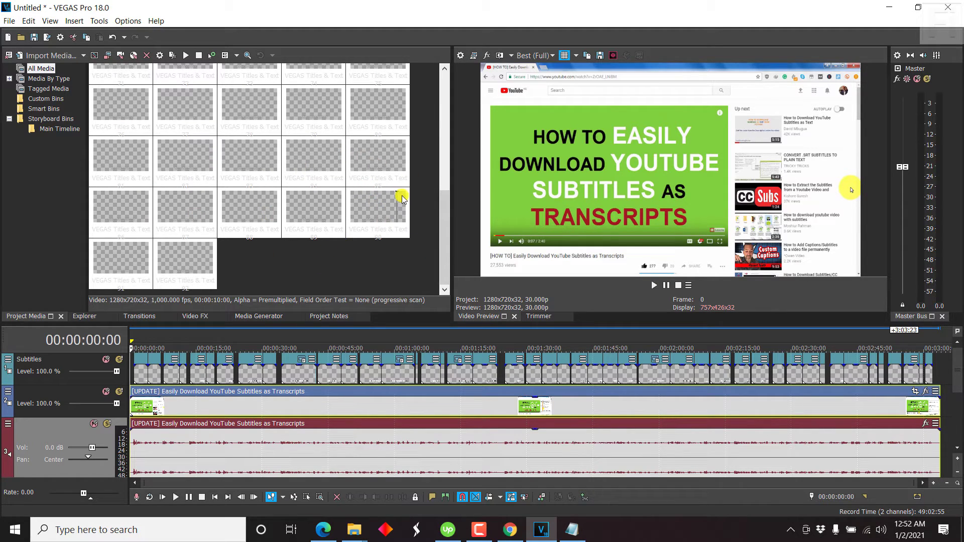
scroll(446, 236, "up", 1)
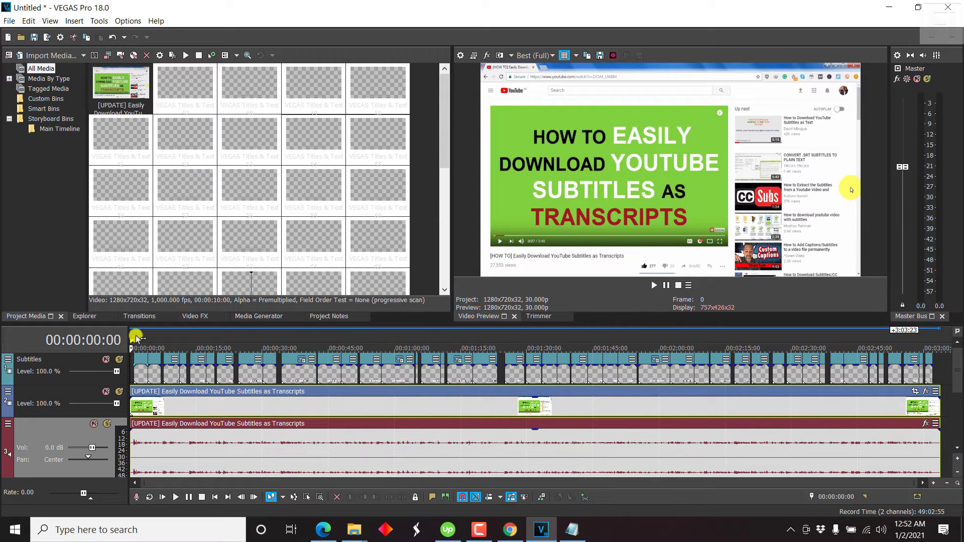
Show the first caption at 00:00:02:05, enlarge the preview, and zoom the timeline in twice.
left_click(139, 374)
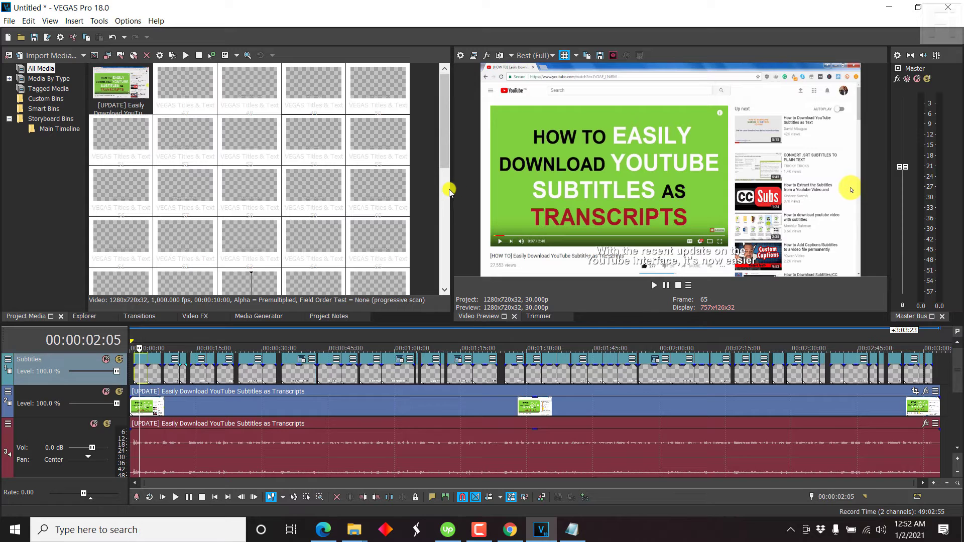
left_click_drag(451, 186, 392, 185)
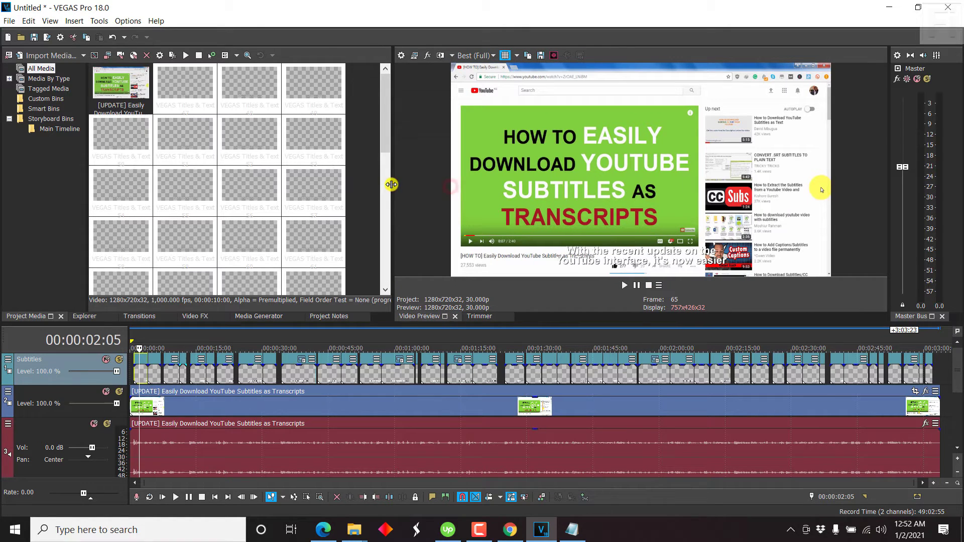
left_click(934, 483)
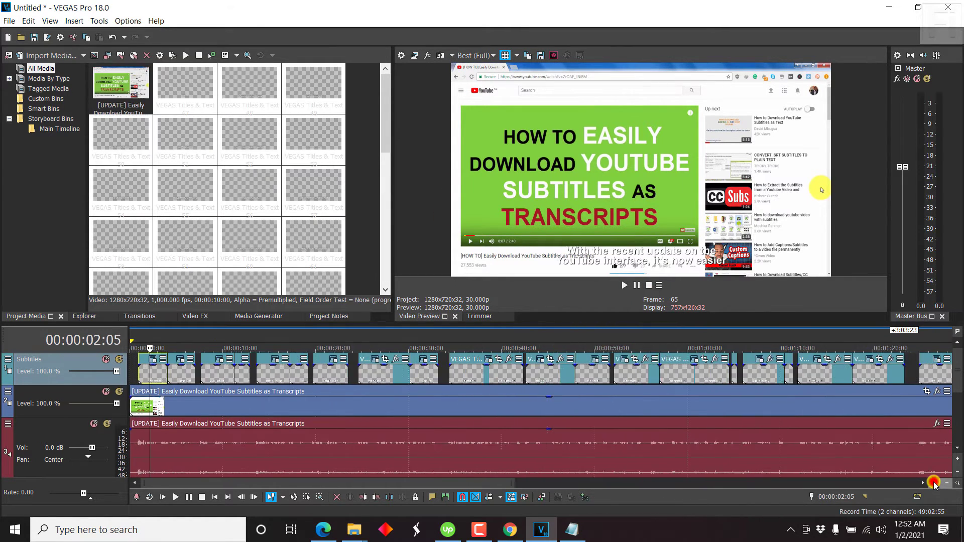
left_click(933, 484)
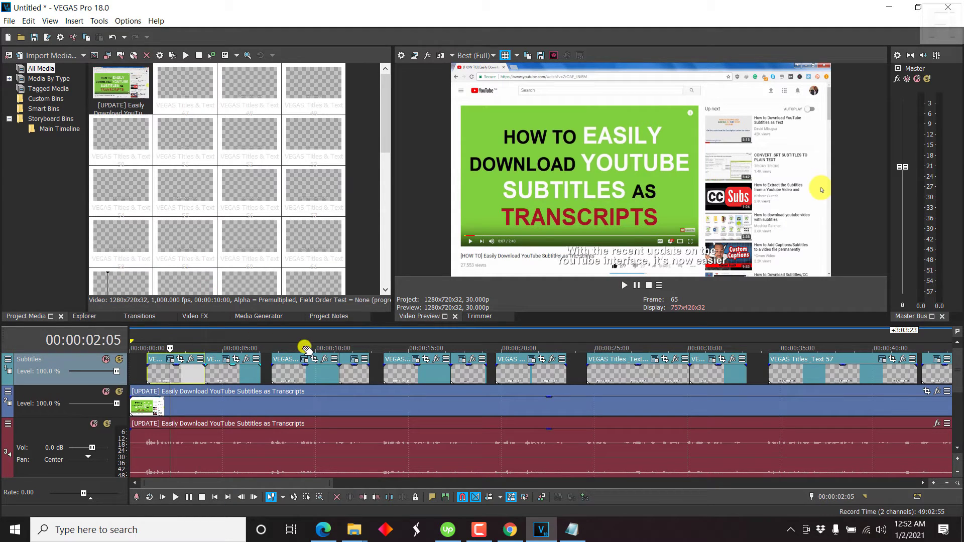
Play from the start with the timeline zoomed in, stop near ten seconds, and select Text 49.
left_click(215, 497)
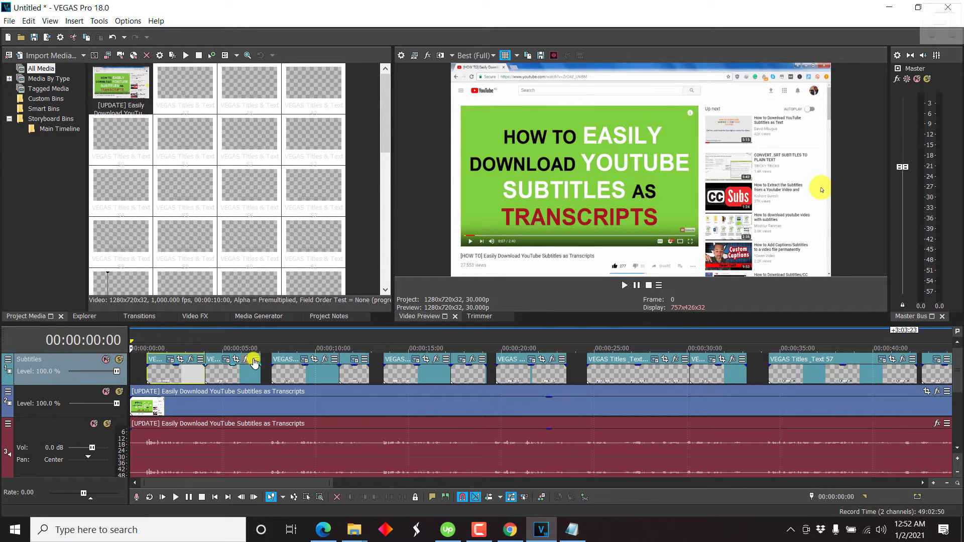
left_click(933, 484)
left_click(933, 484)
left_click(933, 484)
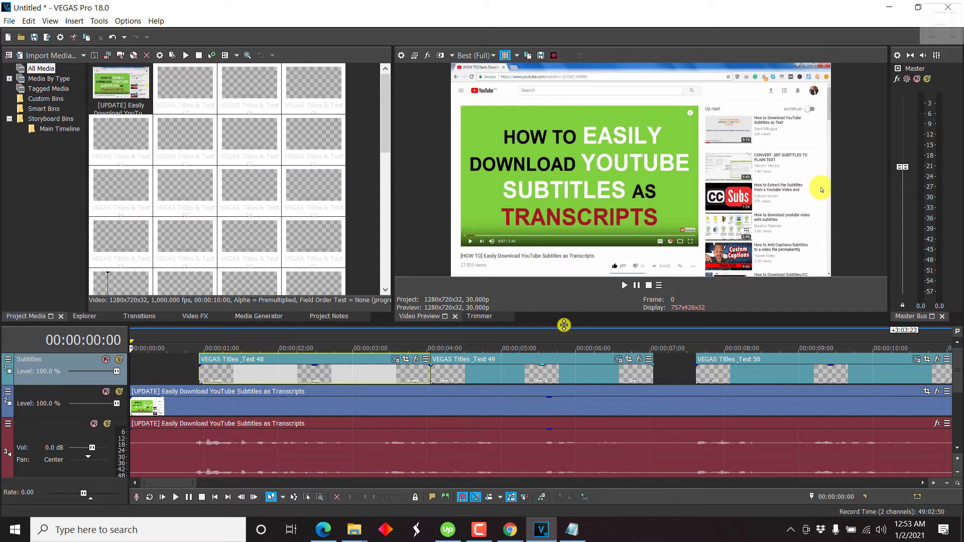
left_click(624, 286)
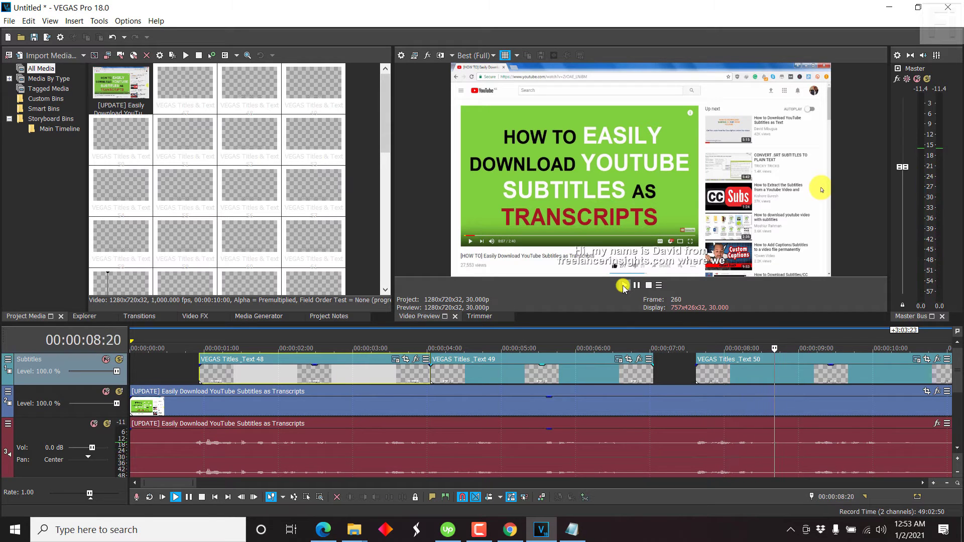
left_click(637, 285)
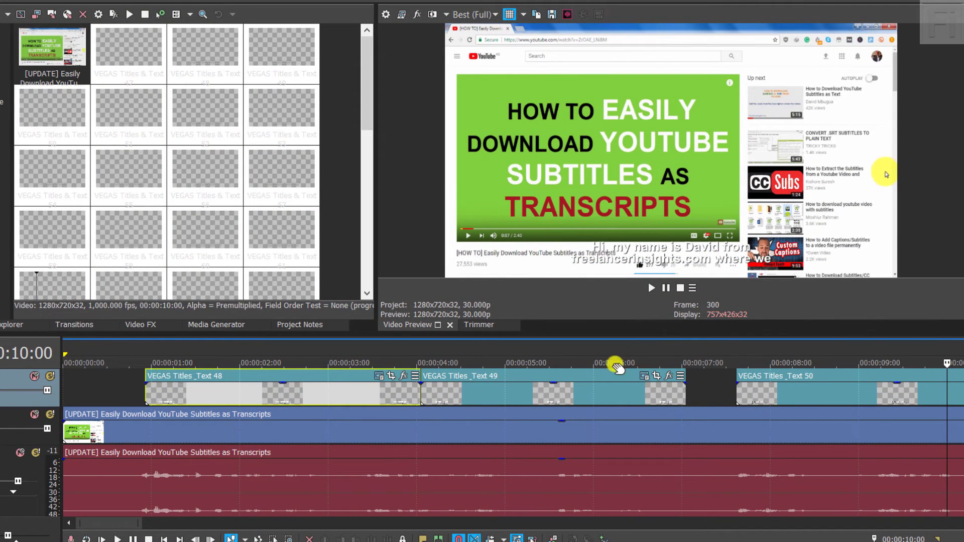
left_click(597, 393)
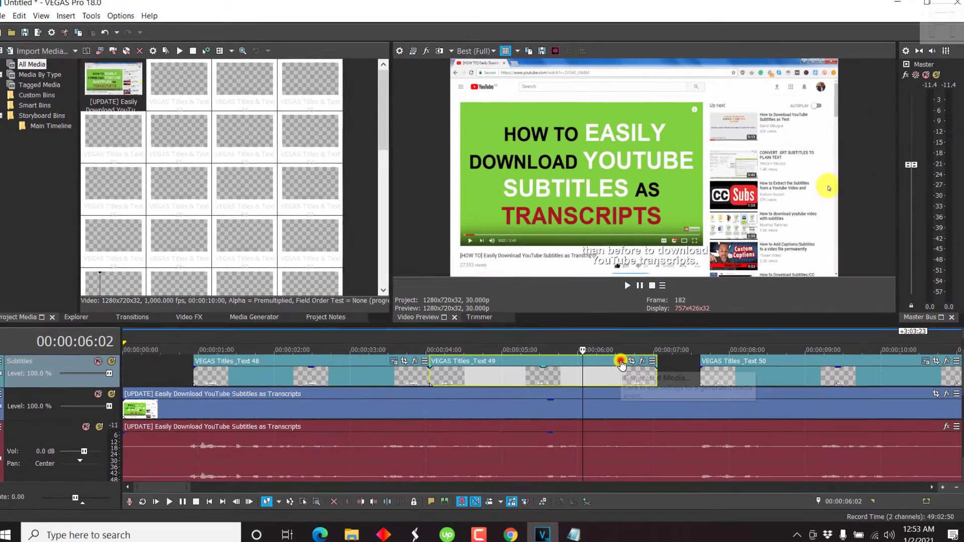
Move the Text 49 subtitle's Location to 0.43, 0.86 at the top of the frame.
left_click(640, 376)
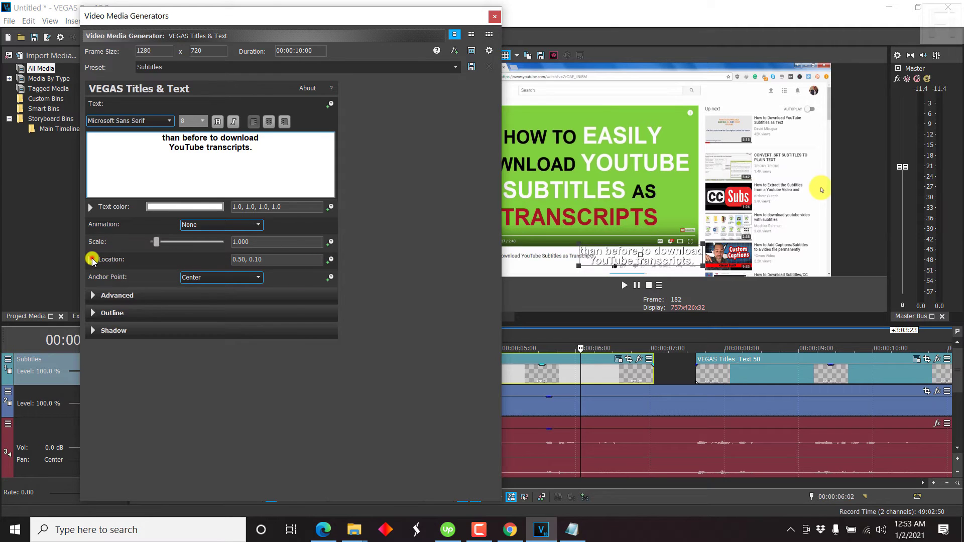
left_click(91, 259)
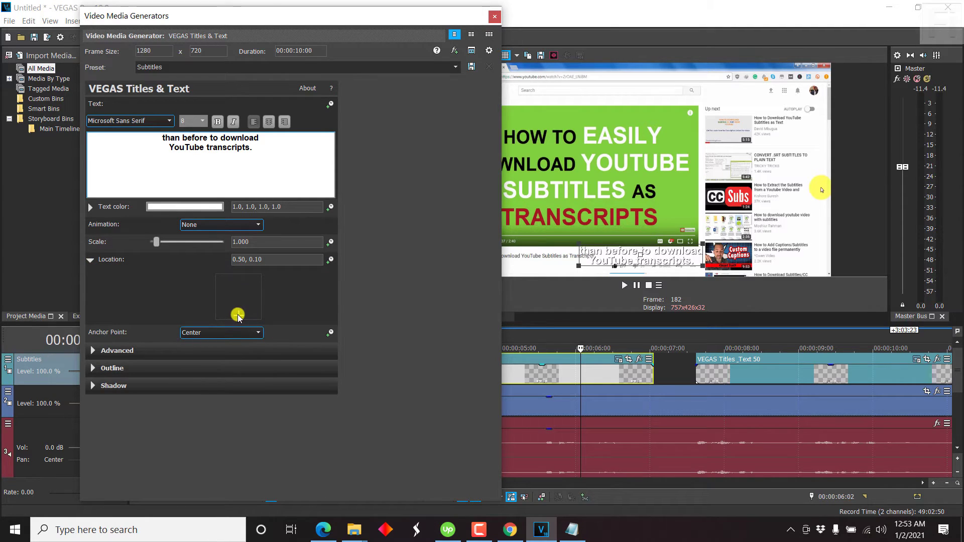
left_click_drag(238, 314, 237, 283)
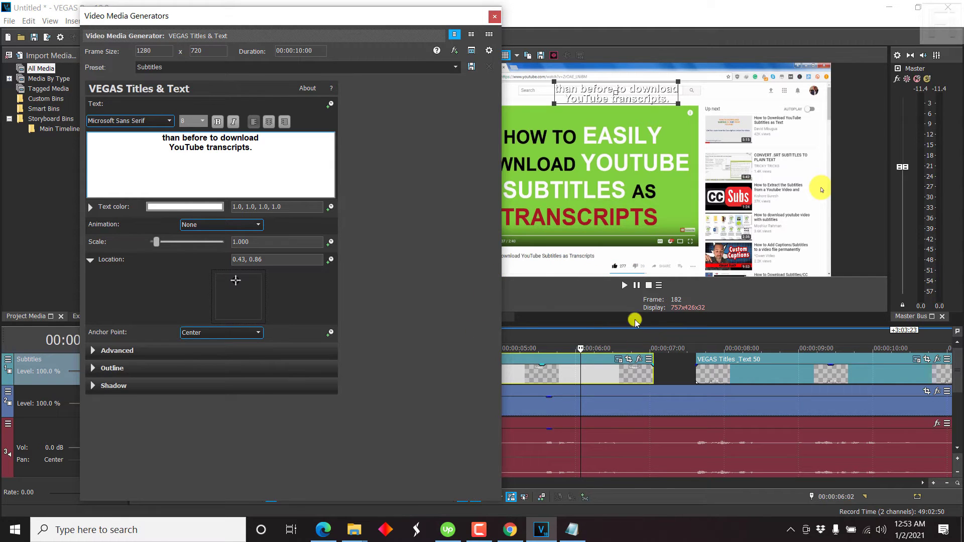
left_click(751, 373)
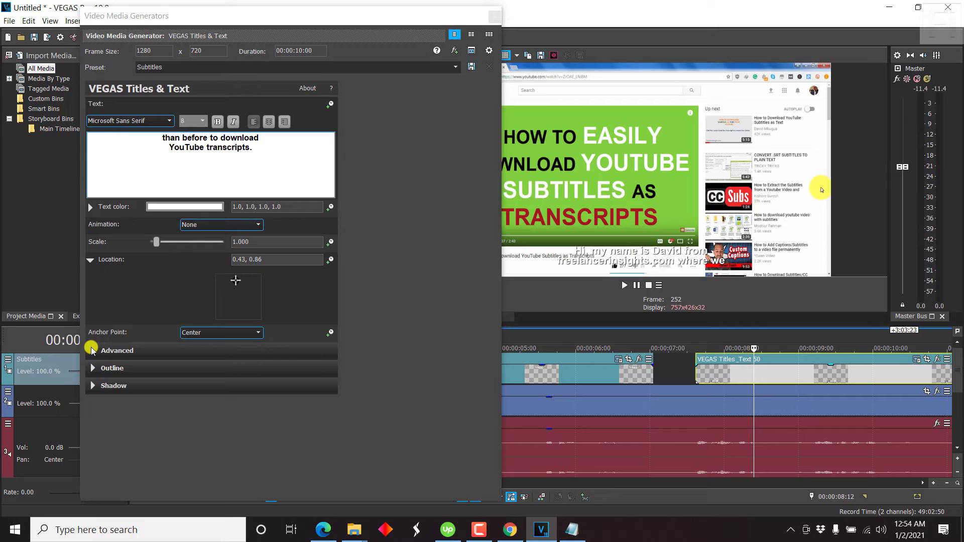
Expand Advanced and try a pink background colour for the subtitle.
left_click(92, 350)
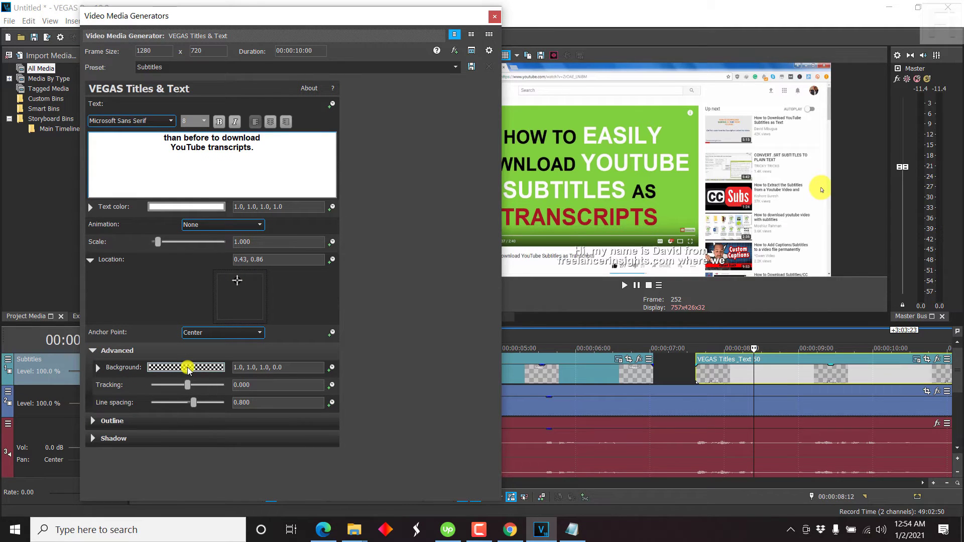
left_click(188, 369)
left_click_drag(124, 423, 117, 418)
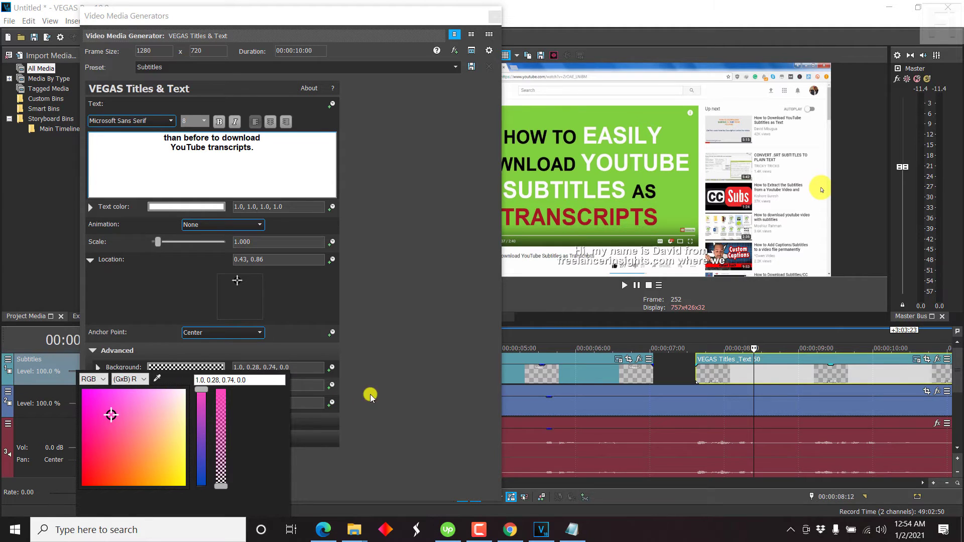
left_click(568, 371)
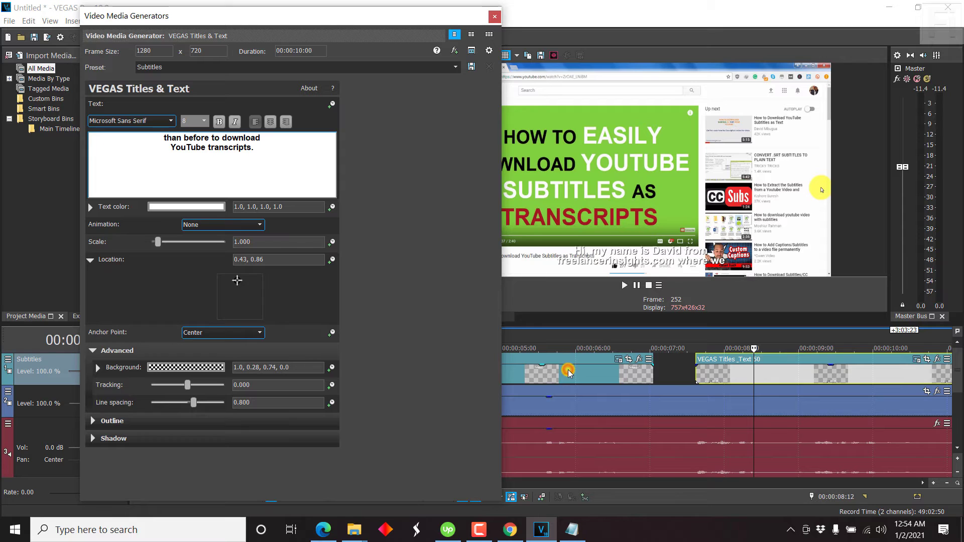
left_click(562, 369)
left_click(592, 380)
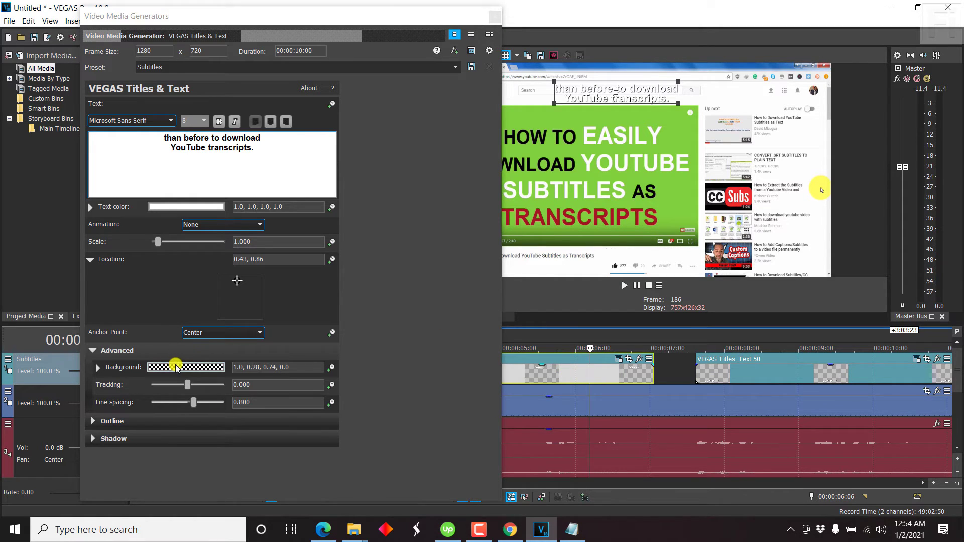
Change the subtitle background colour to pure red.
left_click(176, 367)
left_click(176, 367)
left_click(106, 414)
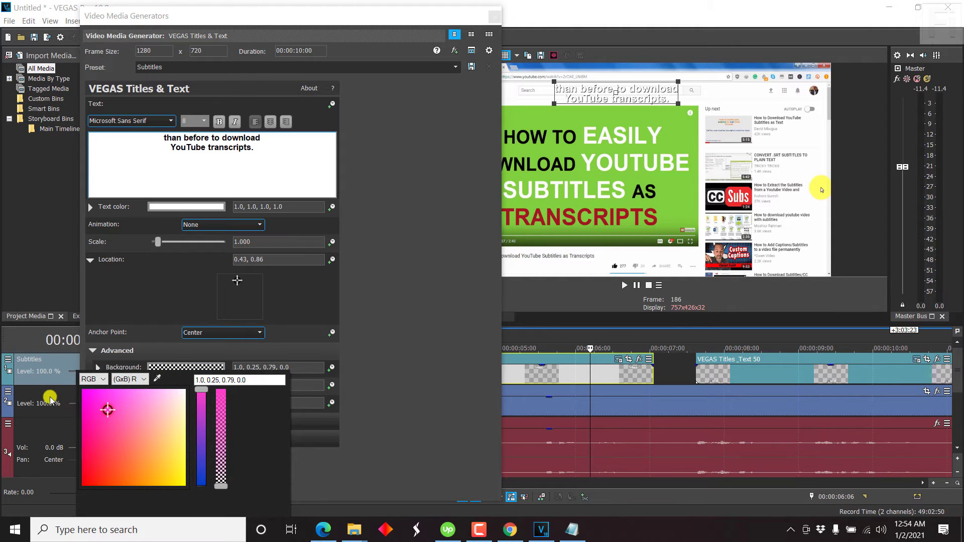
left_click_drag(108, 414, 73, 512)
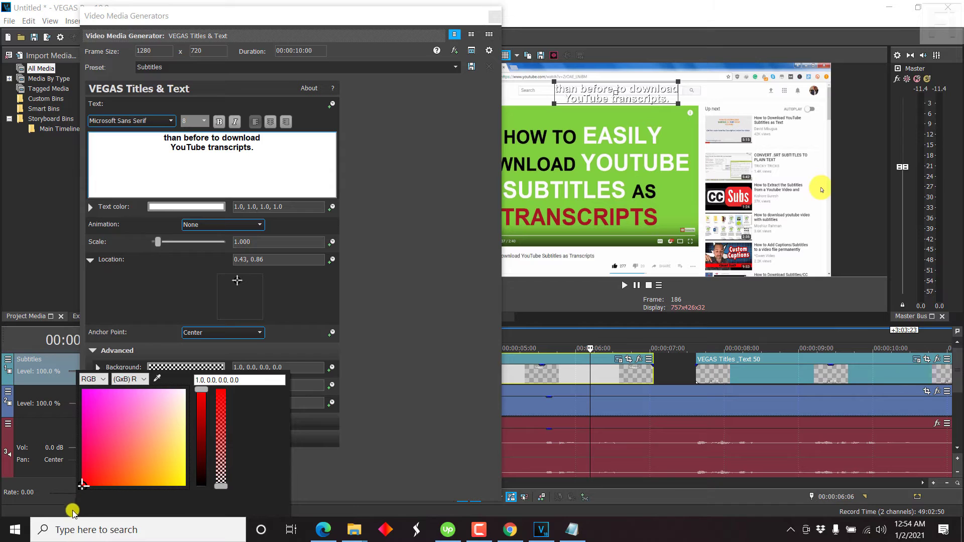
left_click(385, 425)
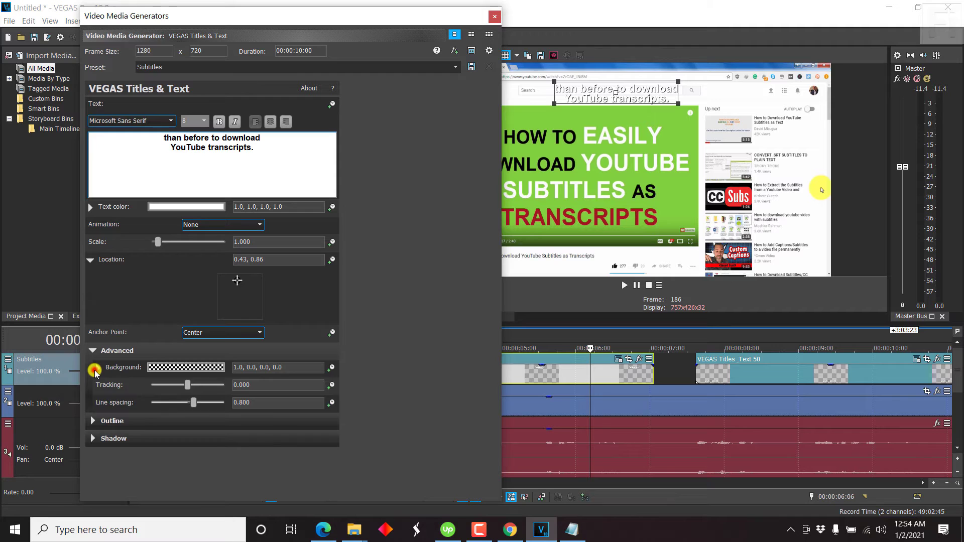
Set the subtitle background to opaque black (0.0, 0.0, 0.0, 1.0) and preview neighbouring events.
left_click(95, 370)
left_click(279, 400)
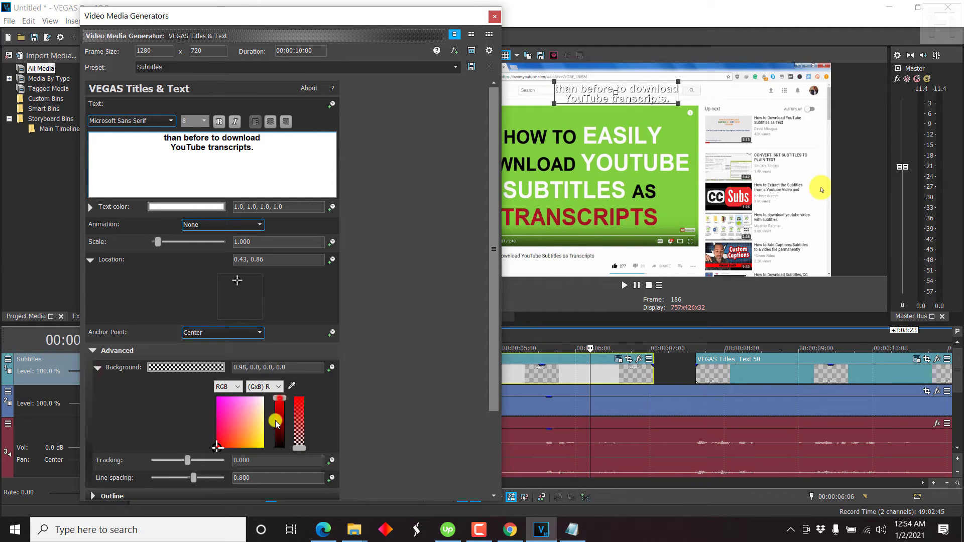
left_click_drag(275, 423, 302, 395)
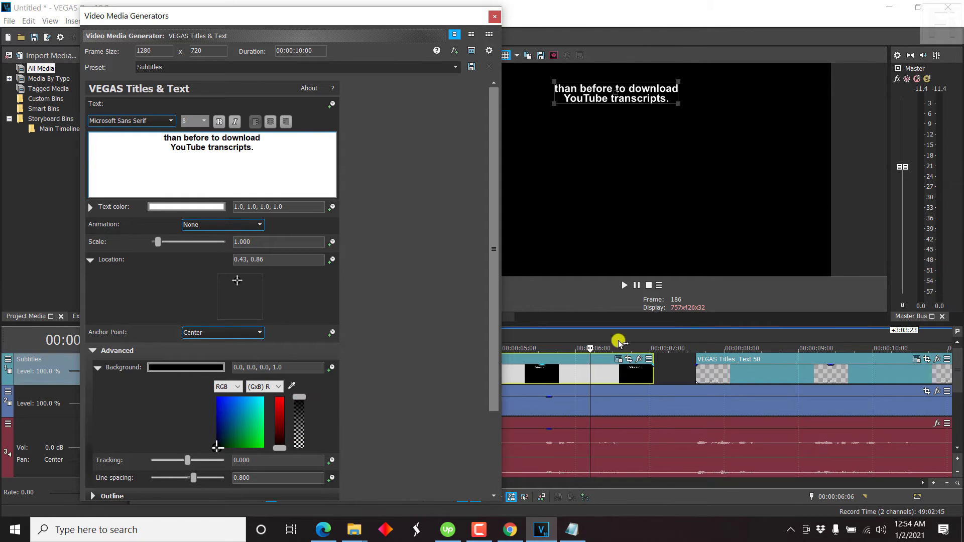
left_click(744, 367)
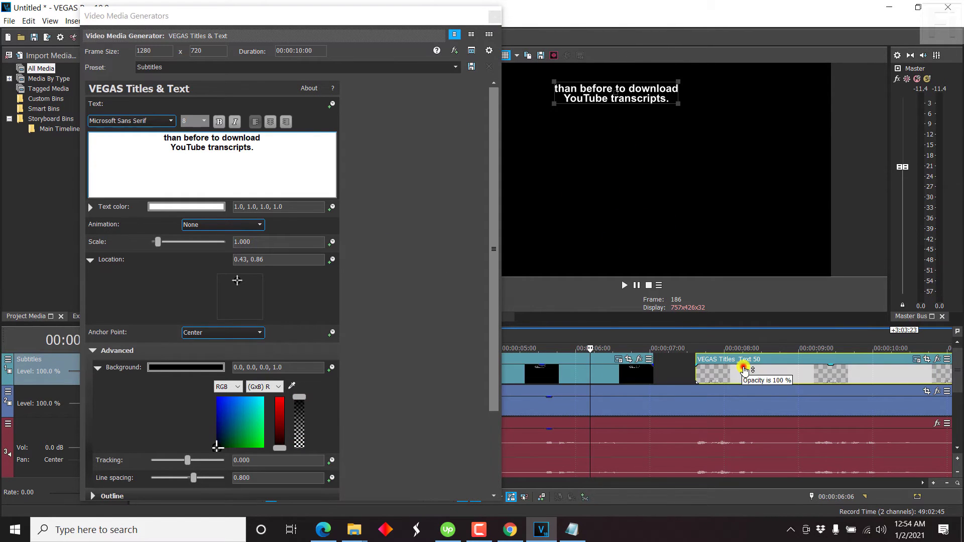
left_click(777, 374)
left_click(596, 376)
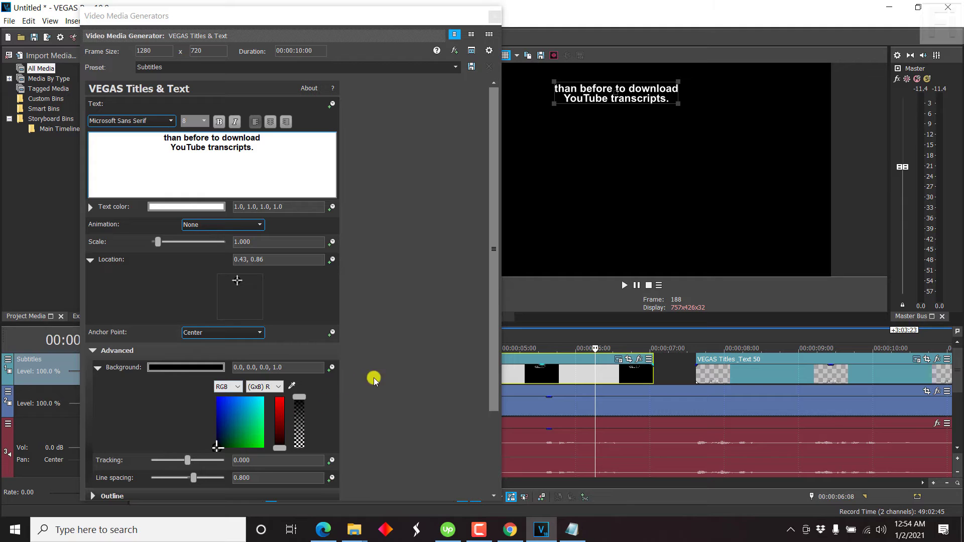
Undo the black background with Ctrl+Z and close the Video Media Generators window.
key("ctrl+z")
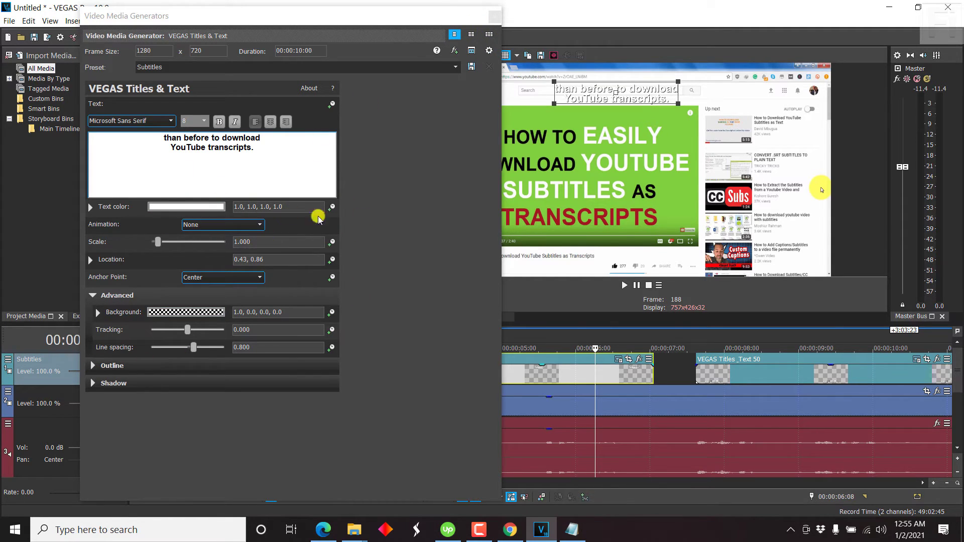
left_click(495, 18)
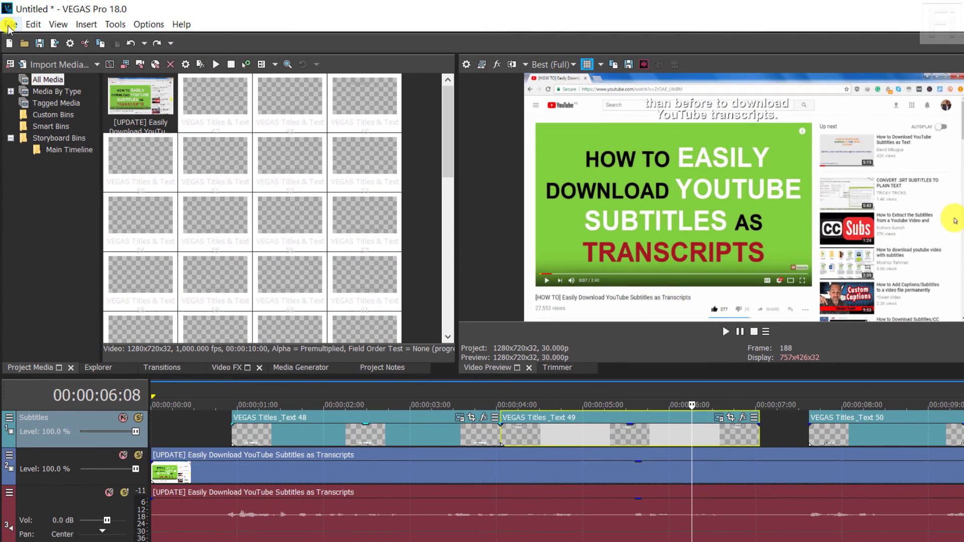
In Render As, pick the MAGIX AVC/AAC MP4 Internet HD 720p 25 fps template.
left_click(5, 22)
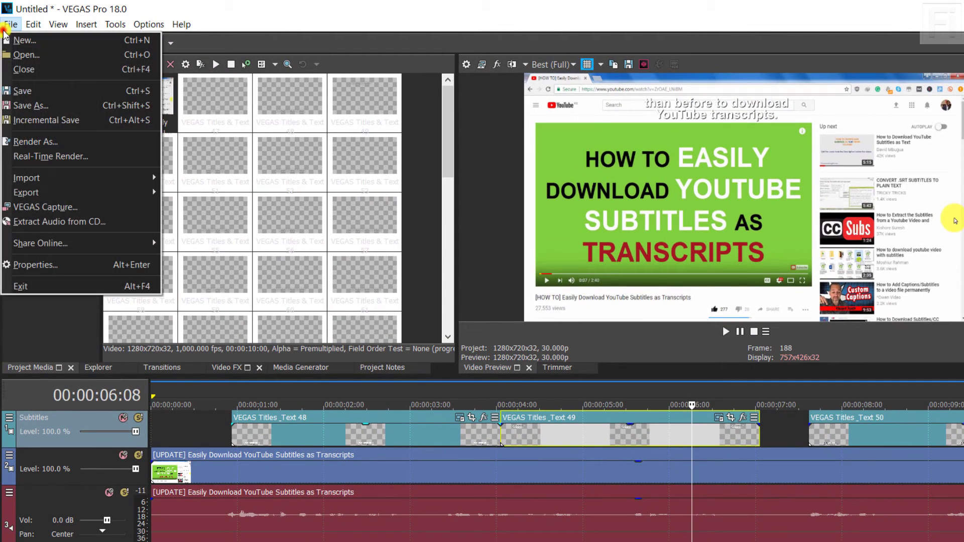
left_click(47, 142)
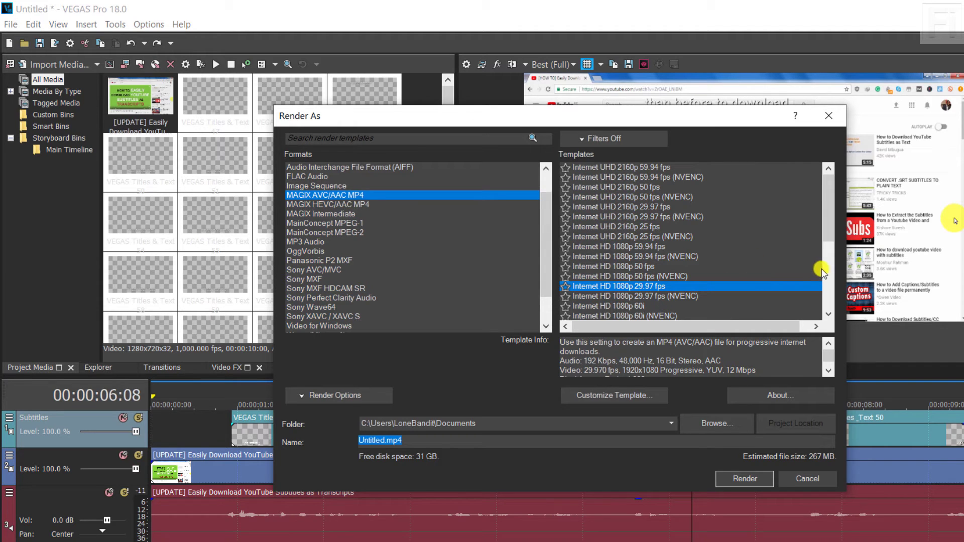
left_click_drag(829, 236, 831, 286)
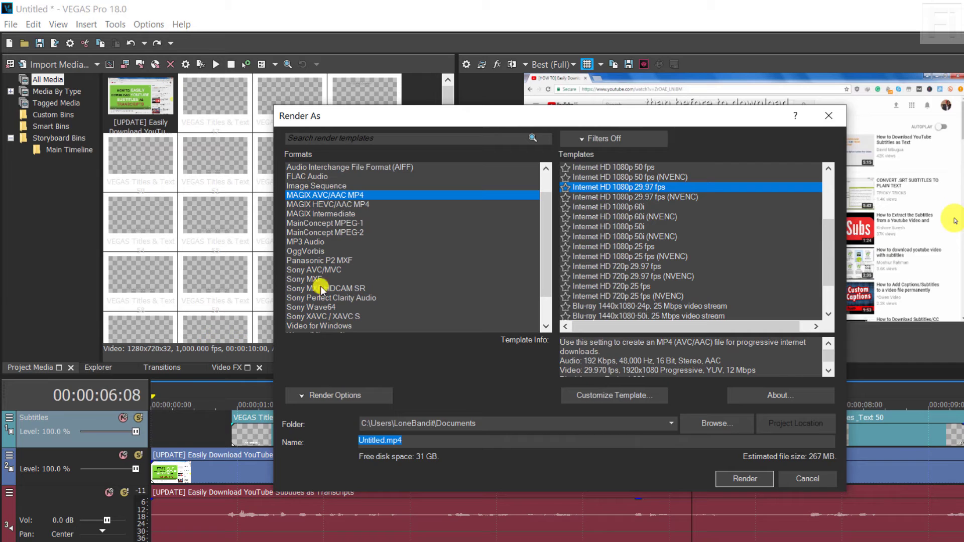
left_click(629, 287)
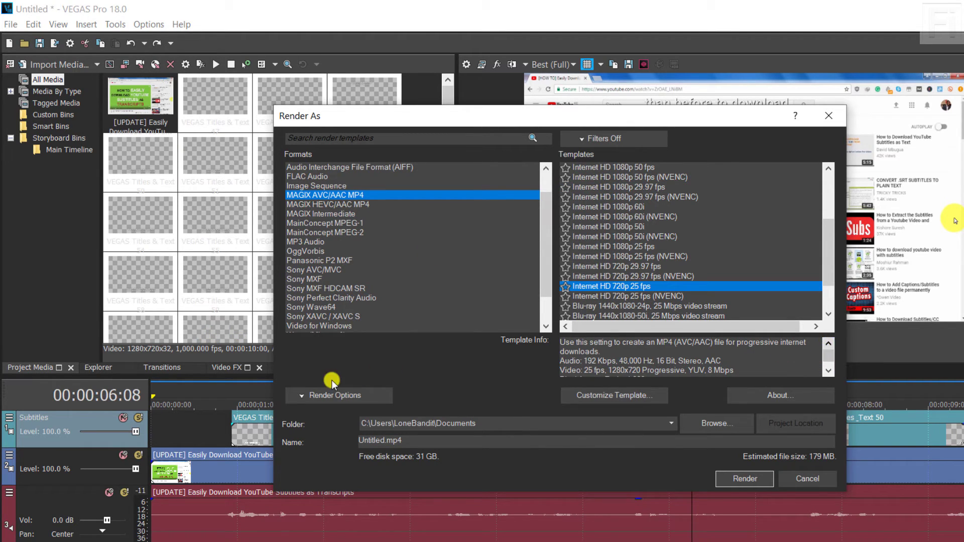
Replace Untitled.mp4 with the name 'with subs' and start rendering to Documents.
left_click(449, 446)
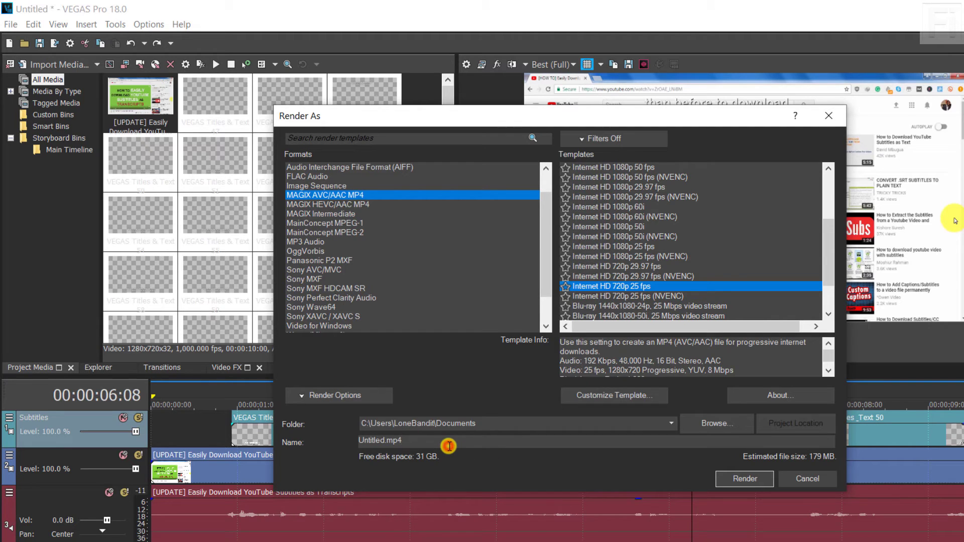
double_click(449, 446)
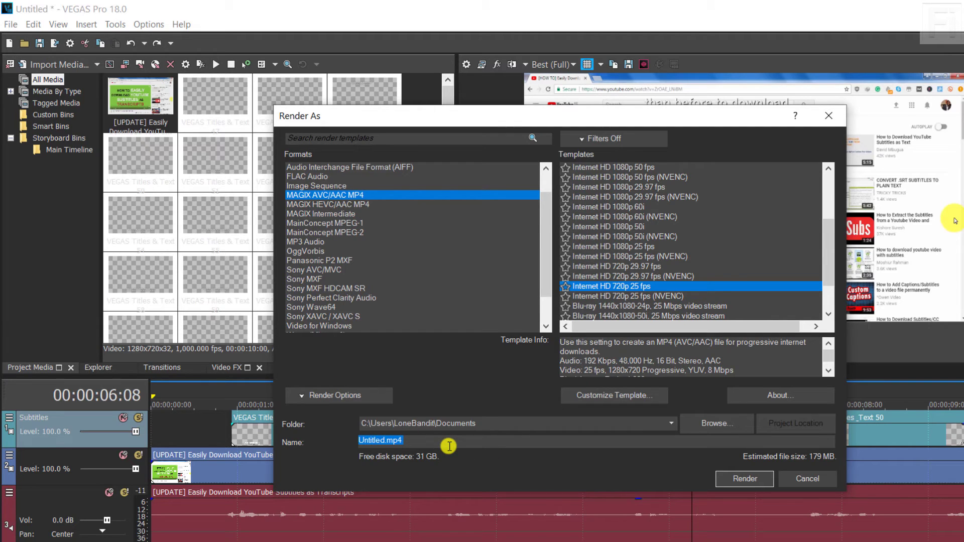
type("with subs")
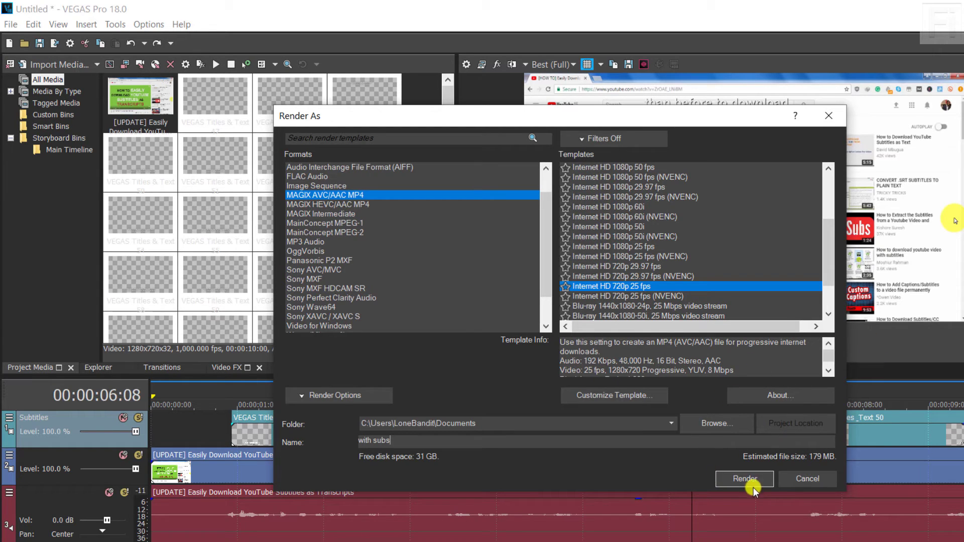
left_click(740, 480)
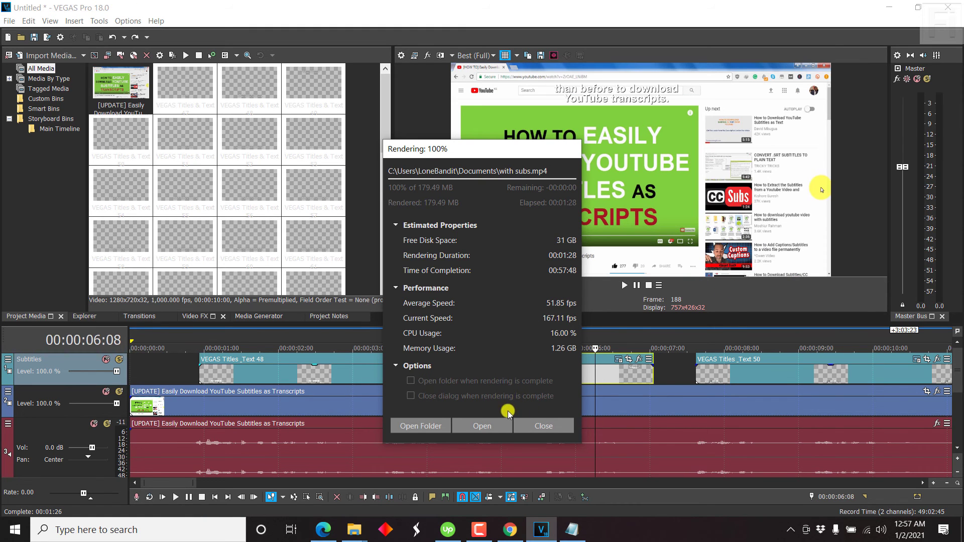
Open the rendered with subs.mp4 in VLC and pause it to check the subtitles.
left_click(478, 426)
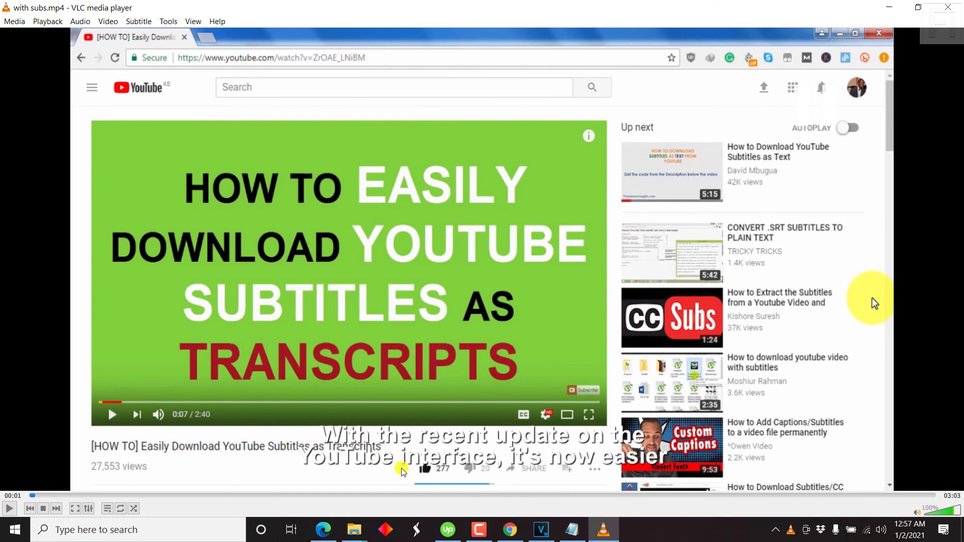
key("space")
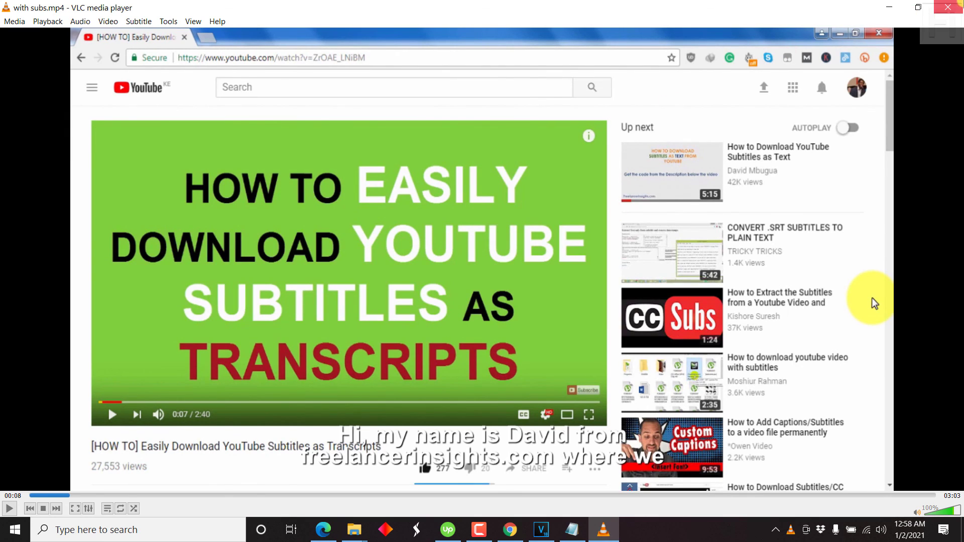
left_click(946, 8)
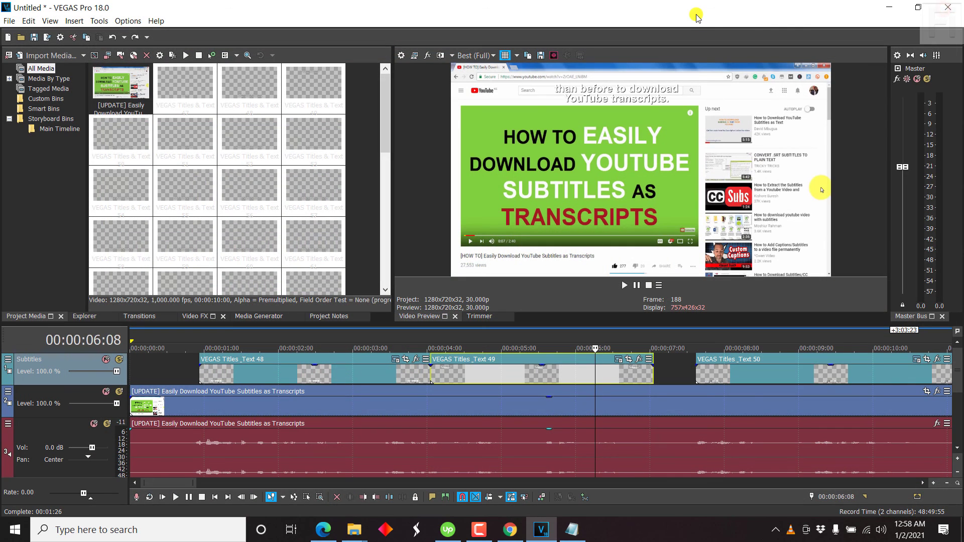